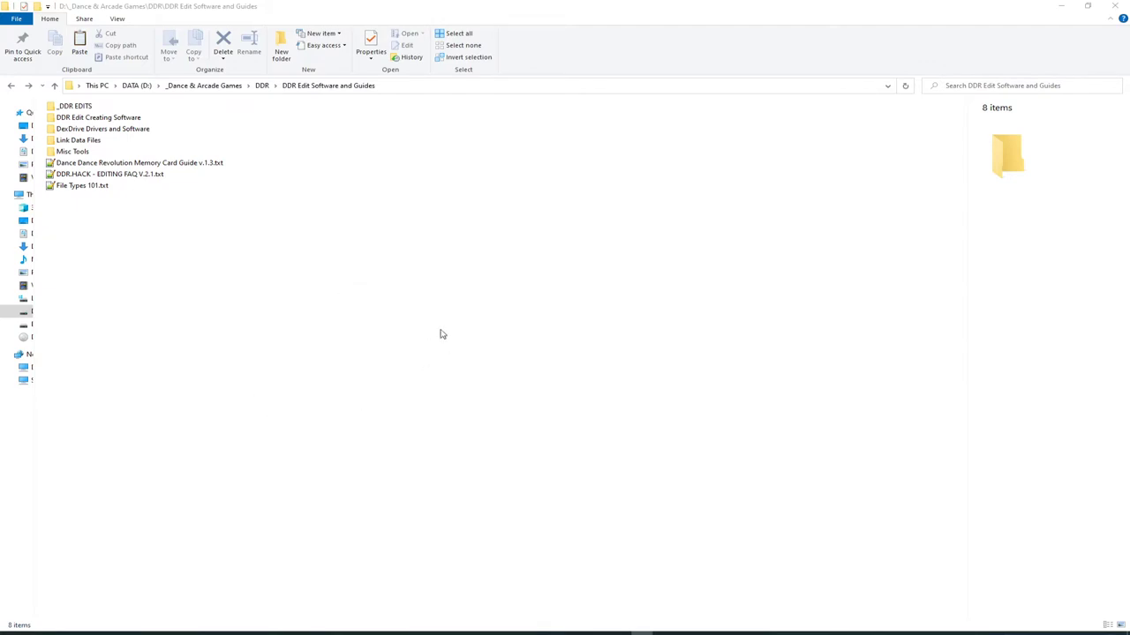
- Launch Device Manager with devmgmt.msc and move its window to mid-screen
{"action": "key", "text": "super+r"}
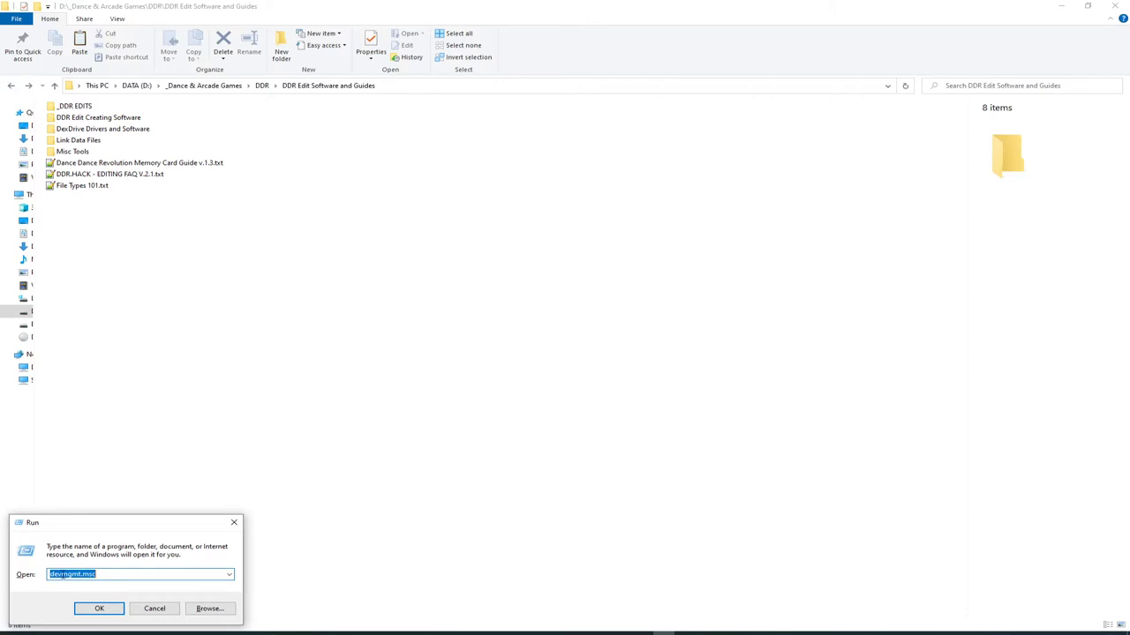
{"action": "left_click", "coordinate": [103, 608]}
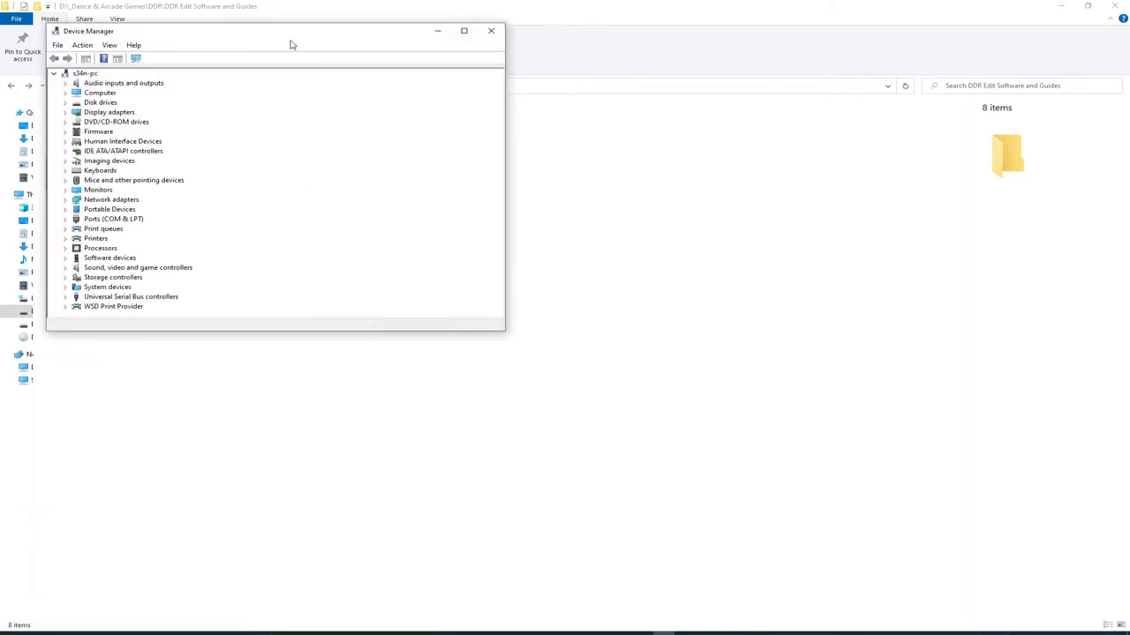
{"action": "left_click_drag", "start_coordinate": [291, 44], "coordinate": [554, 176]}
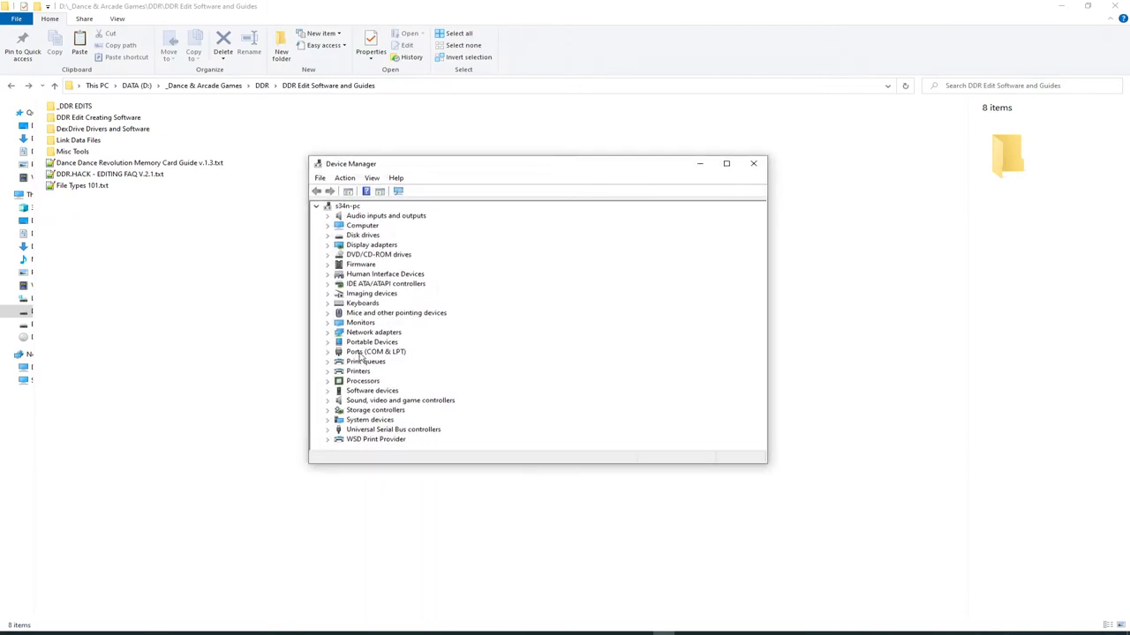
- Expand Ports (COM & LPT) and open the USB-SERIAL CH340 (COM2) Properties
{"action": "left_click", "coordinate": [360, 353]}
{"action": "left_click", "coordinate": [328, 352]}
{"action": "left_click", "coordinate": [385, 372]}
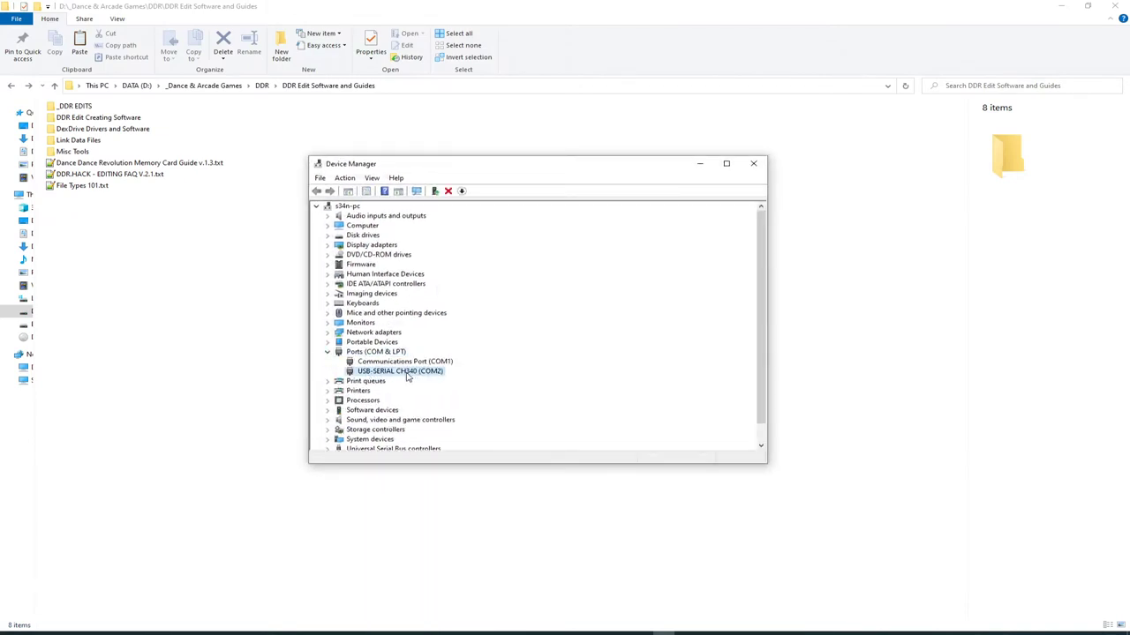
{"action": "right_click", "coordinate": [408, 377]}
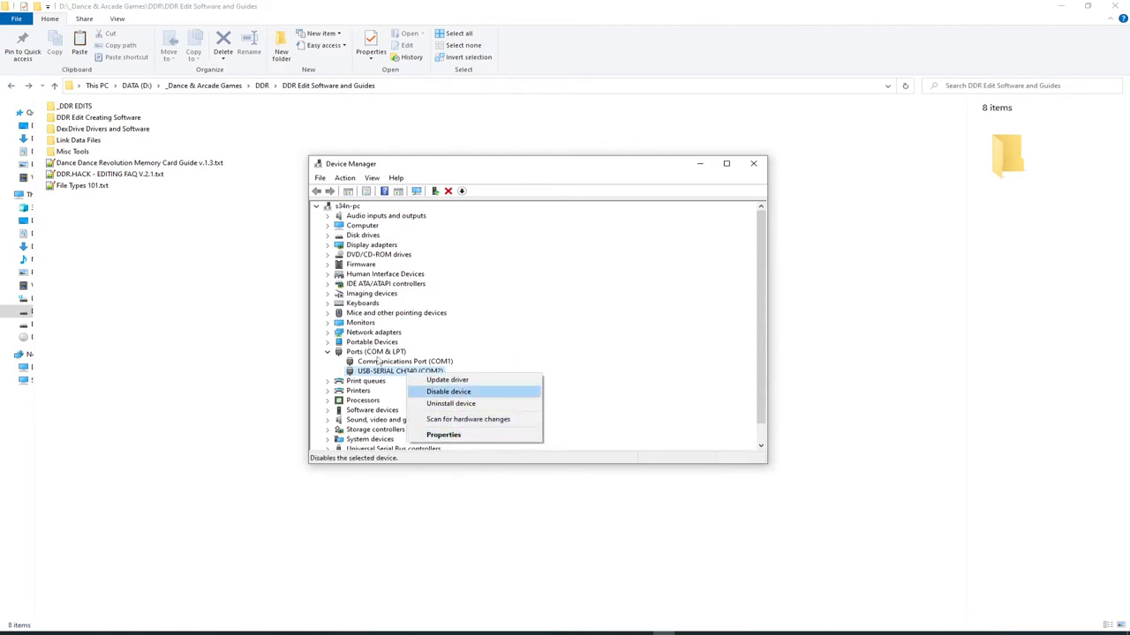
{"action": "left_click", "coordinate": [380, 375]}
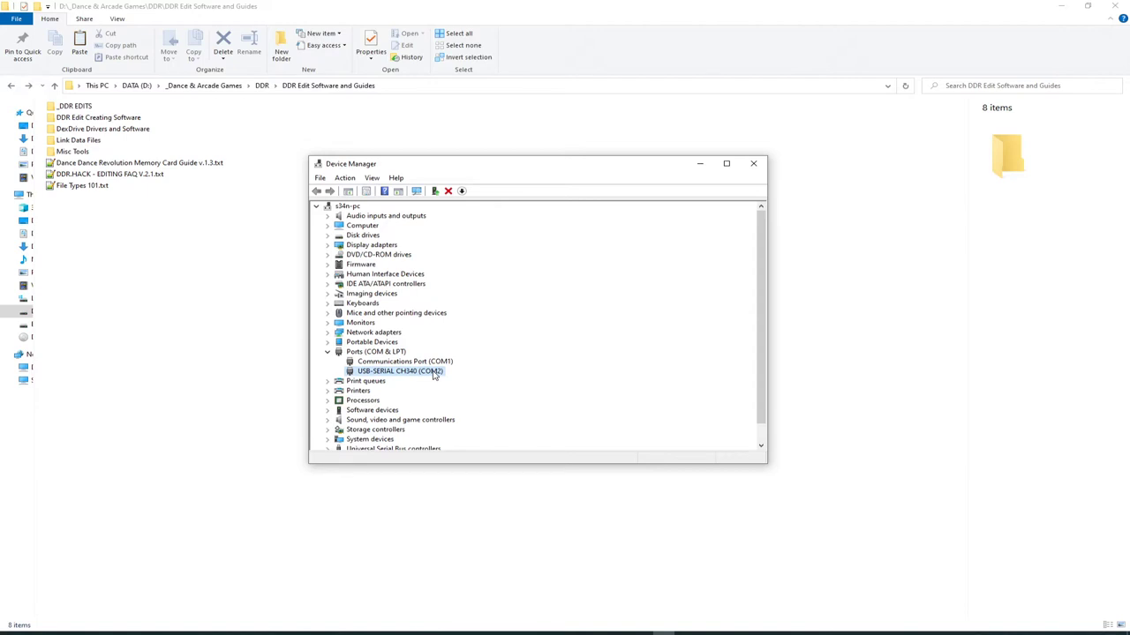
{"action": "right_click", "coordinate": [413, 376]}
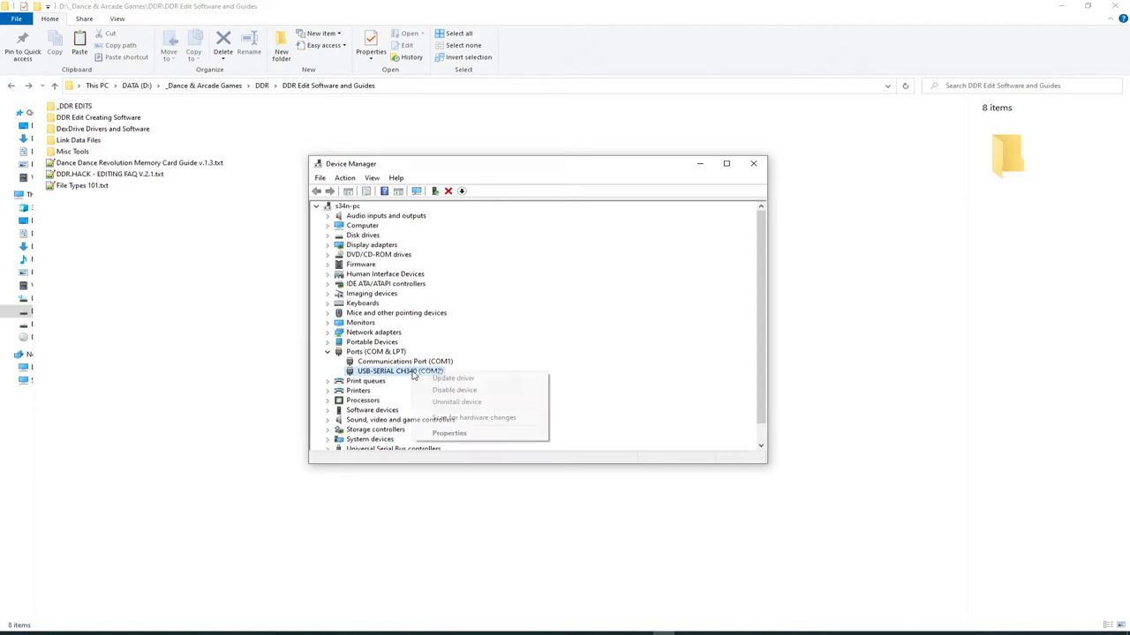
{"action": "left_click", "coordinate": [452, 434]}
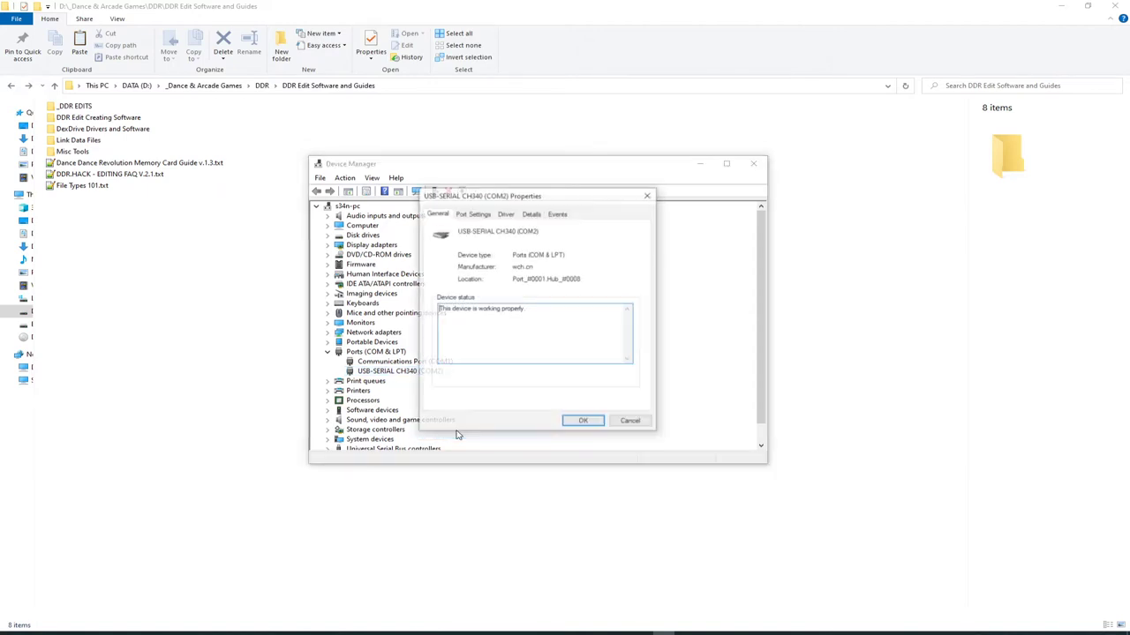
- In Advanced Port Settings try COM3, revert to COM2, confirm, and close Device Manager
{"action": "left_click", "coordinate": [478, 213]}
{"action": "left_click", "coordinate": [551, 340]}
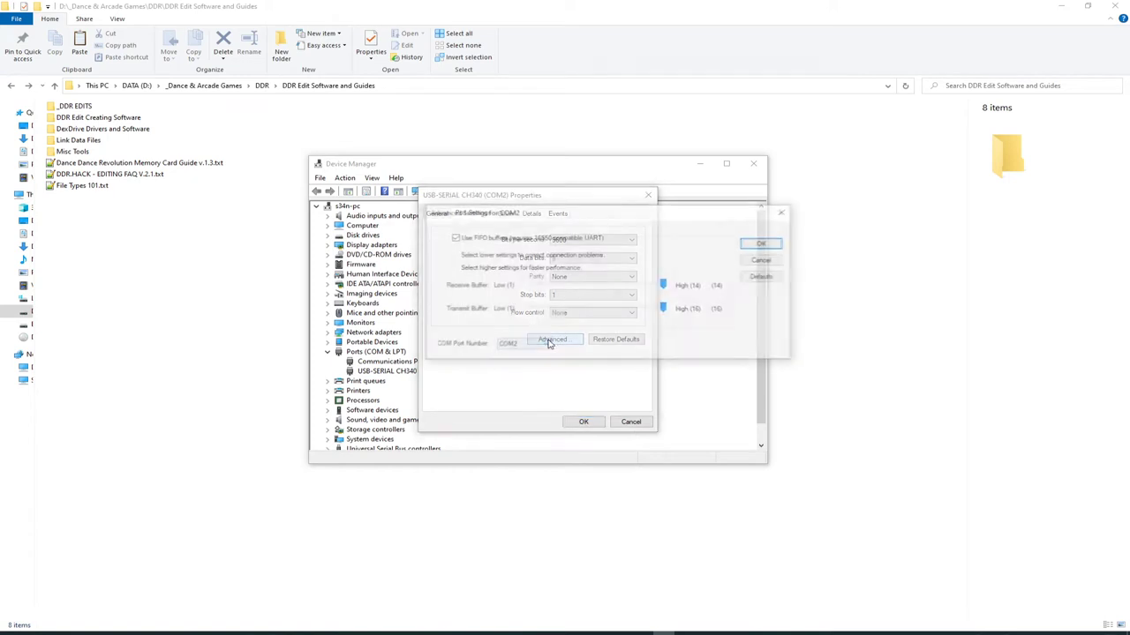
{"action": "left_click", "coordinate": [528, 346]}
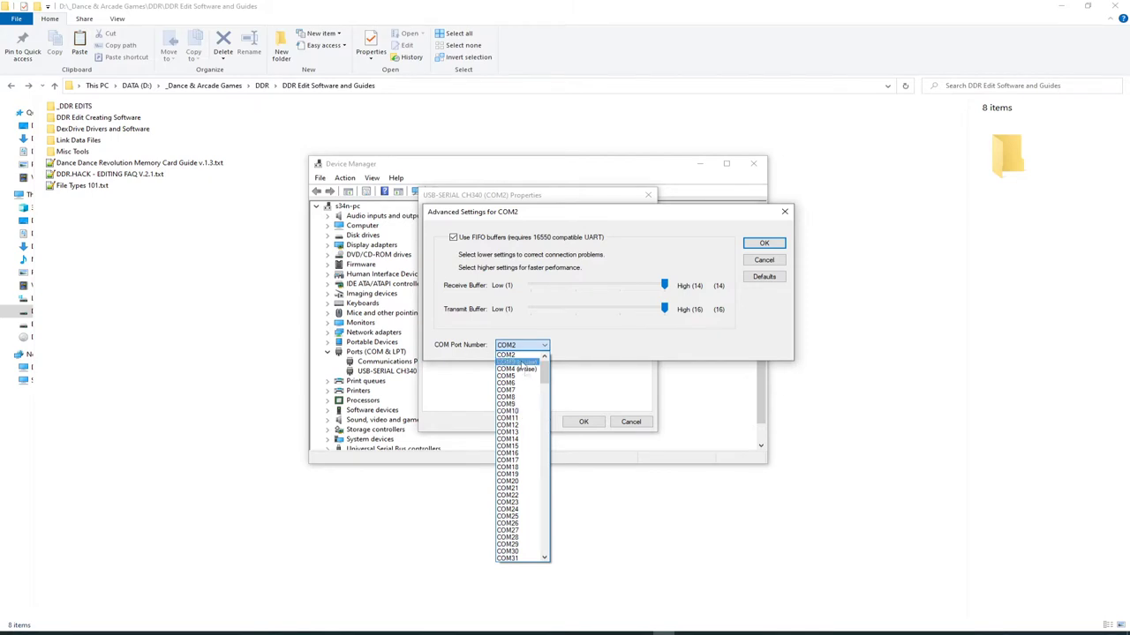
{"action": "scroll", "coordinate": [519, 365], "scroll_direction": "up", "scroll_amount": 1}
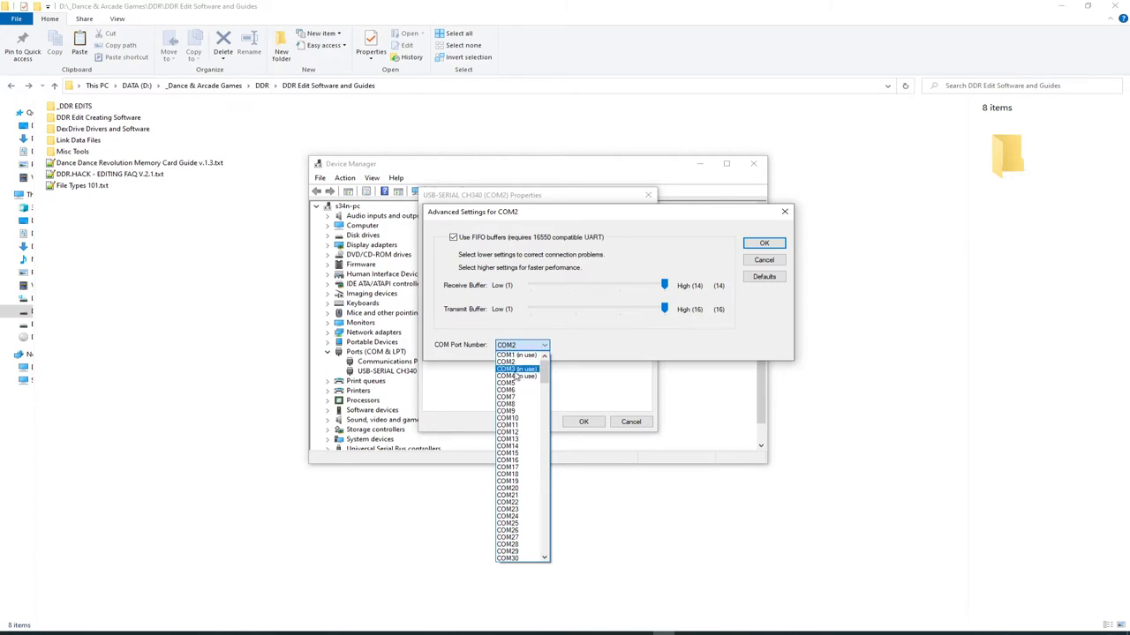
{"action": "left_click", "coordinate": [518, 369]}
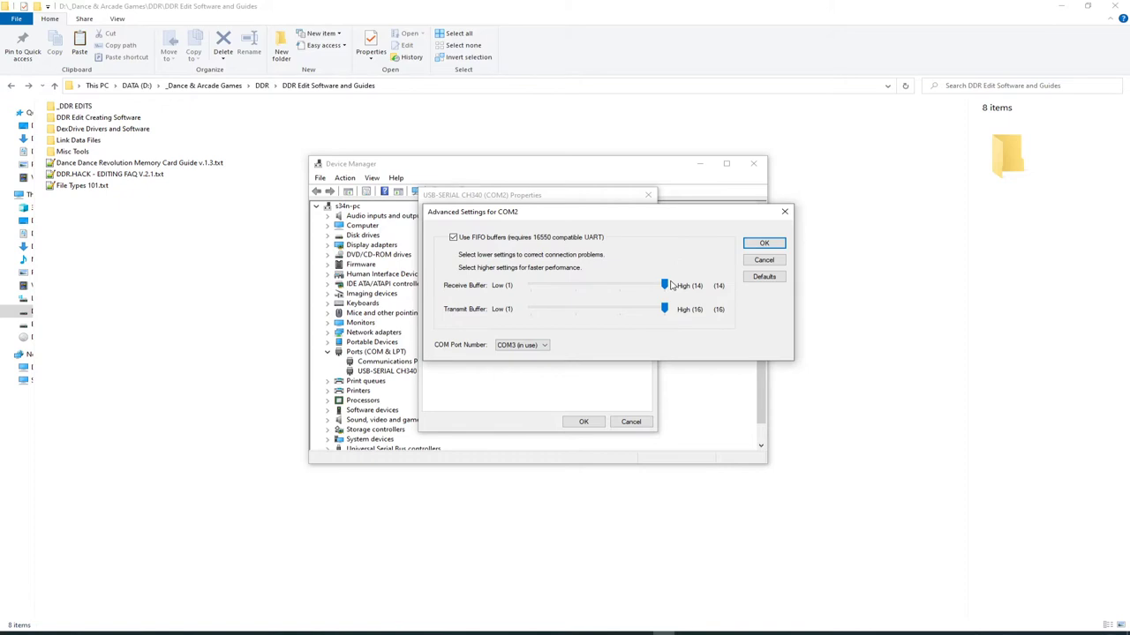
{"action": "left_click", "coordinate": [540, 346]}
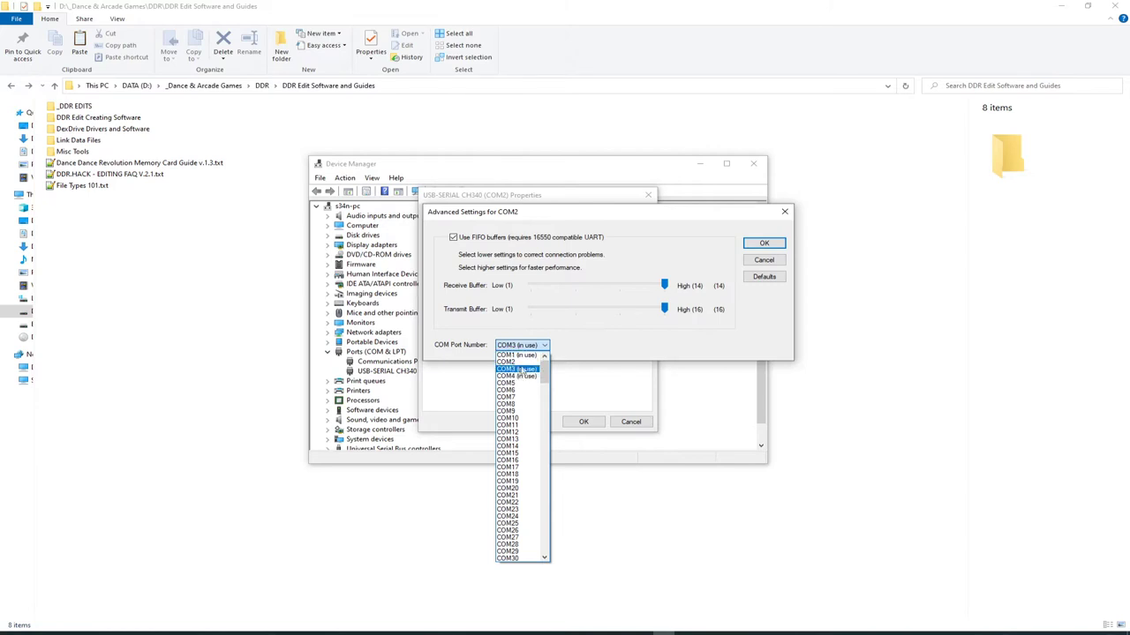
{"action": "left_click", "coordinate": [524, 363]}
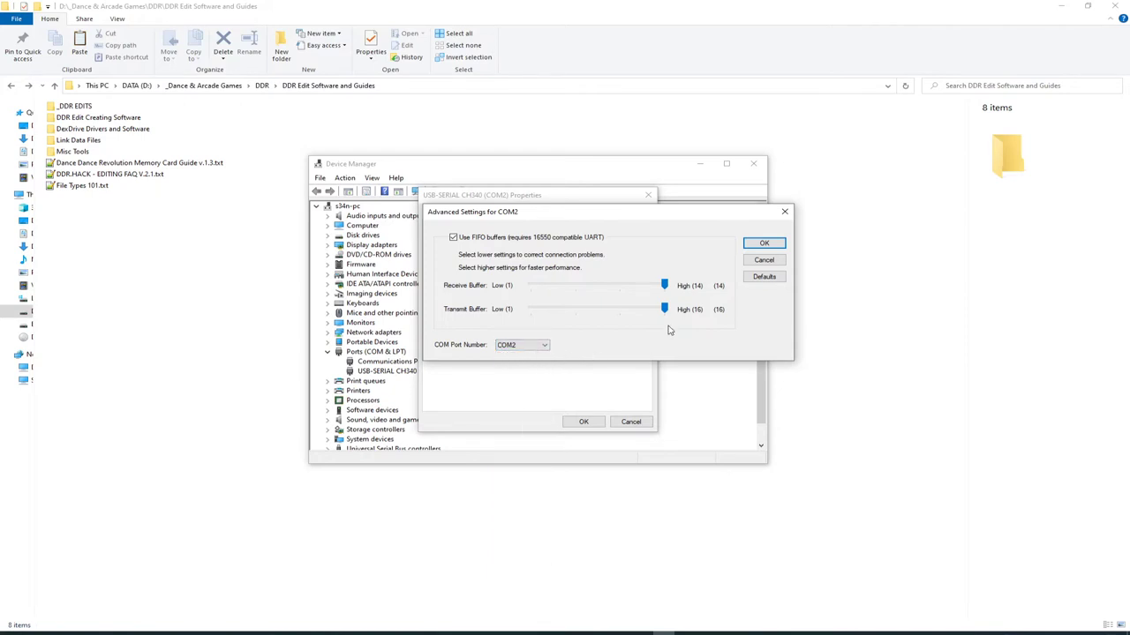
{"action": "left_click", "coordinate": [761, 260]}
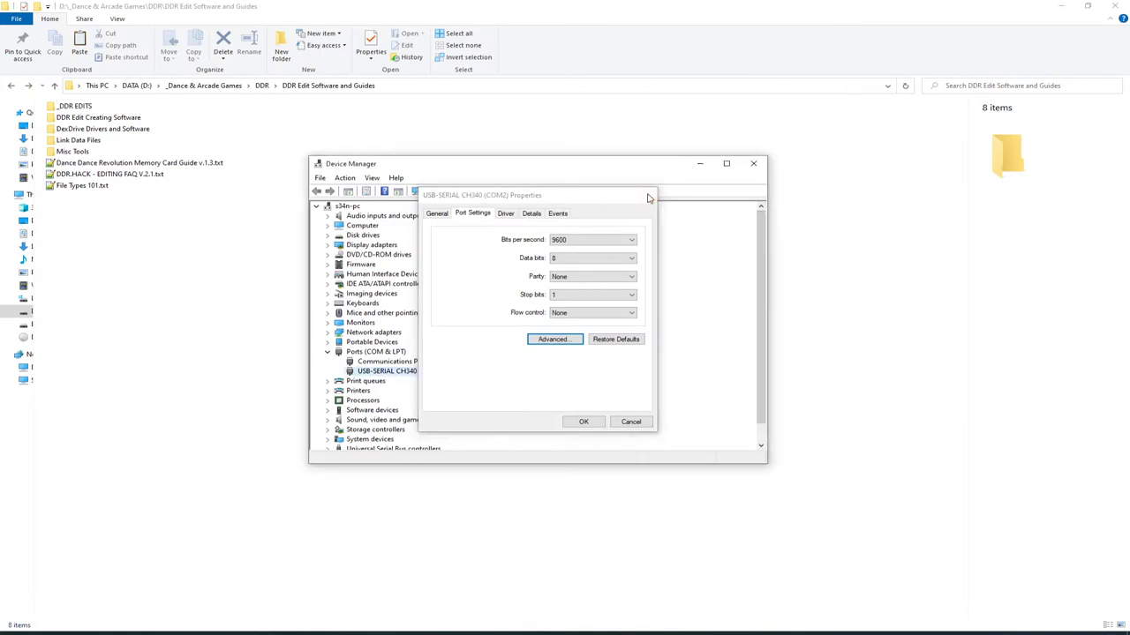
{"action": "left_click", "coordinate": [754, 164]}
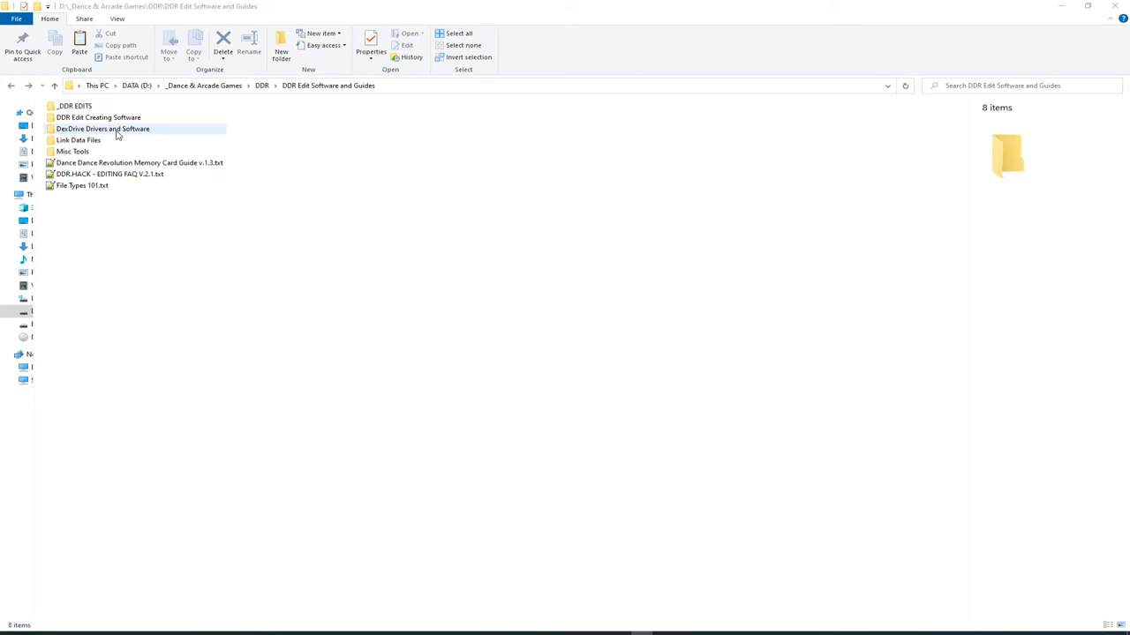
- Go from DexDrive Drivers and Software into the DexDriveDexter (Good!) folder, after briefly visiting Serial to USB Drivers
{"action": "double_click", "coordinate": [116, 134]}
{"action": "double_click", "coordinate": [147, 141]}
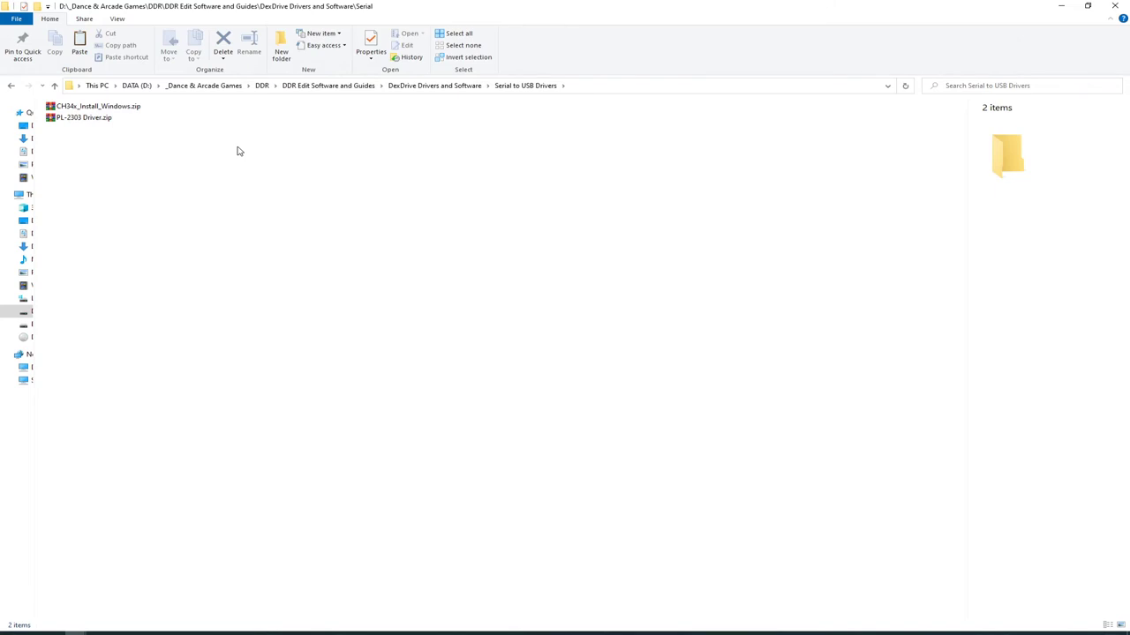
{"action": "key", "text": "alt+Up"}
{"action": "key", "text": "alt+Up"}
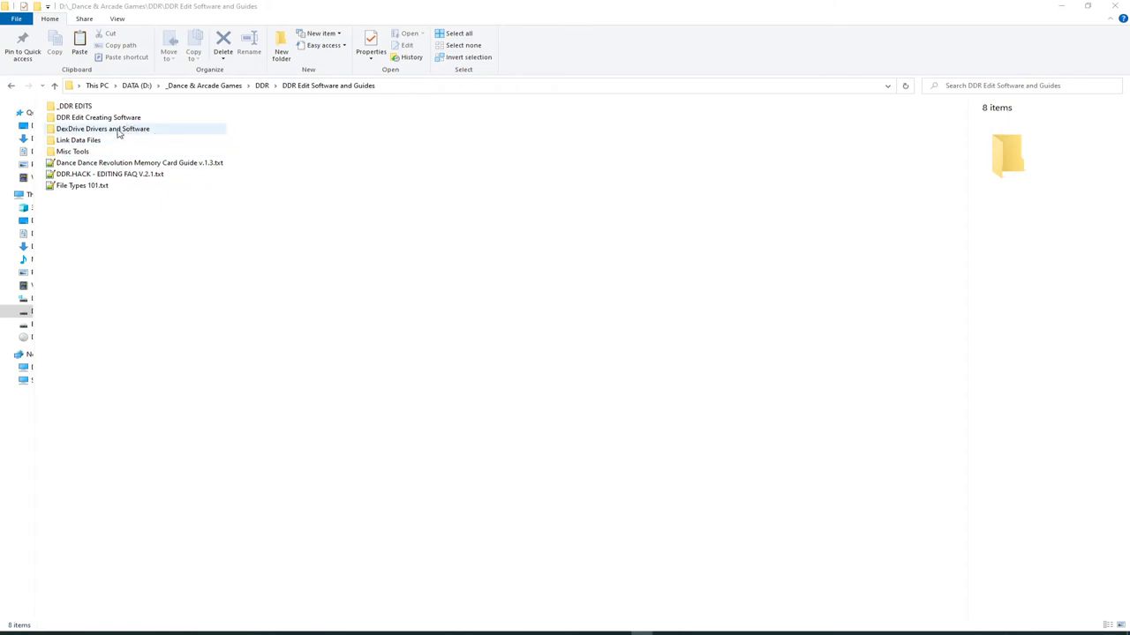
{"action": "left_click", "coordinate": [104, 131]}
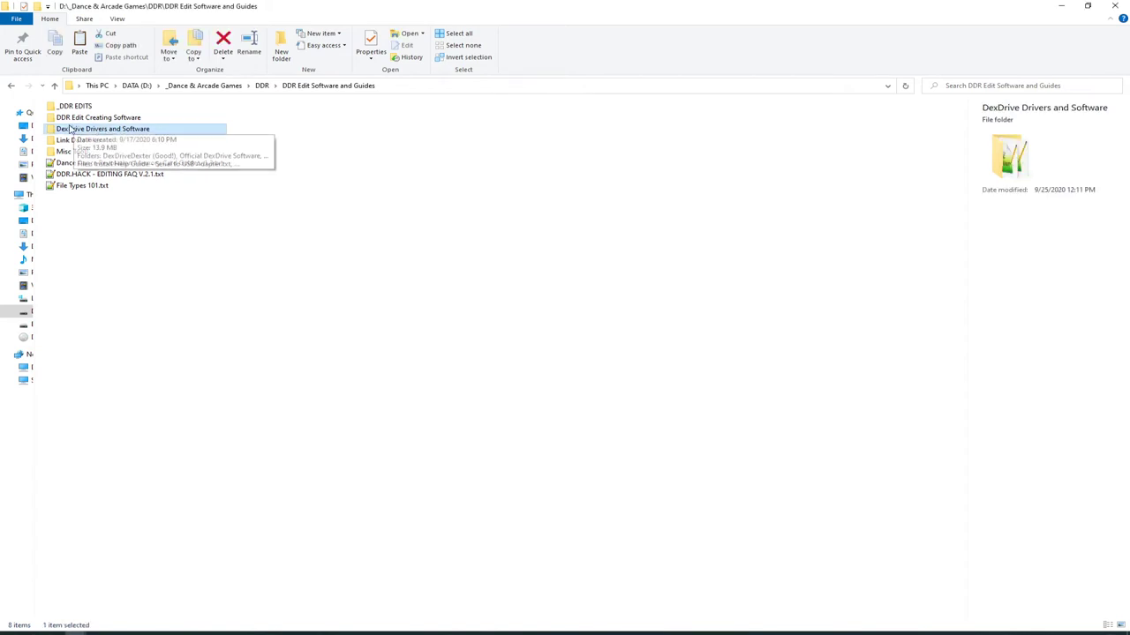
{"action": "double_click", "coordinate": [115, 131]}
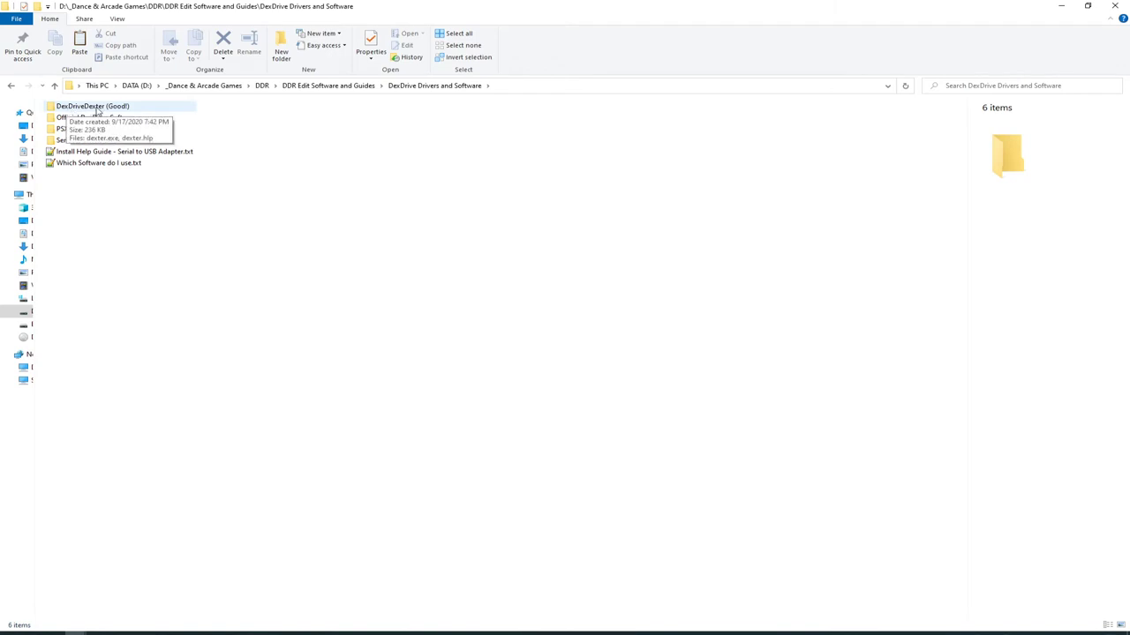
{"action": "double_click", "coordinate": [100, 111]}
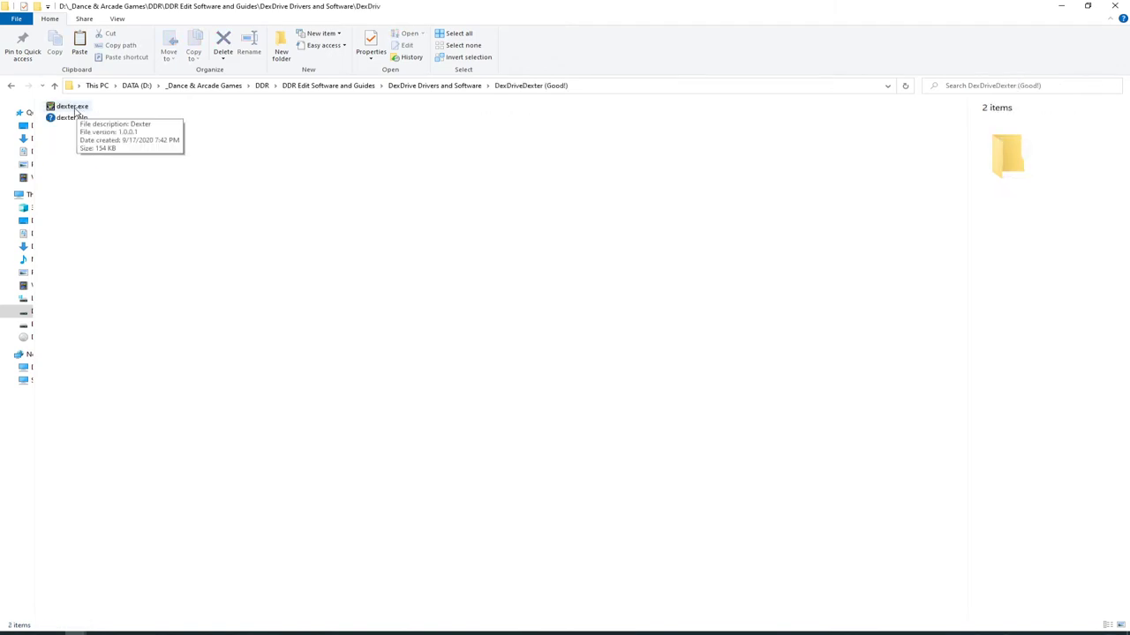
- Launch dexter.exe and open the DexDrive on serial port COM2
{"action": "double_click", "coordinate": [72, 107]}
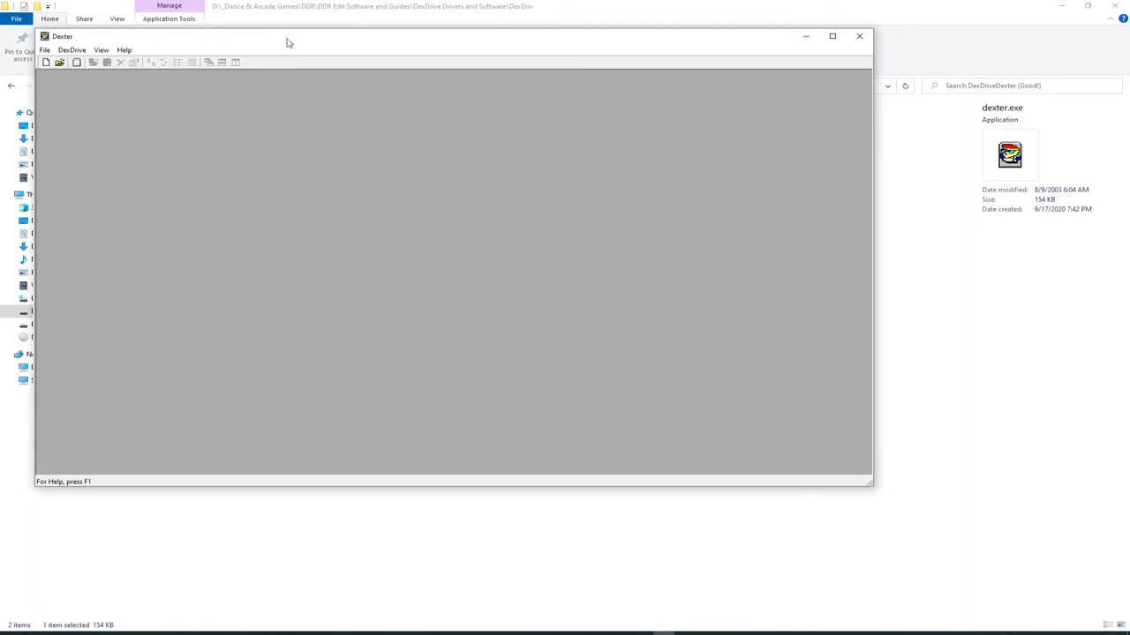
{"action": "left_click_drag", "start_coordinate": [285, 41], "coordinate": [323, 65]}
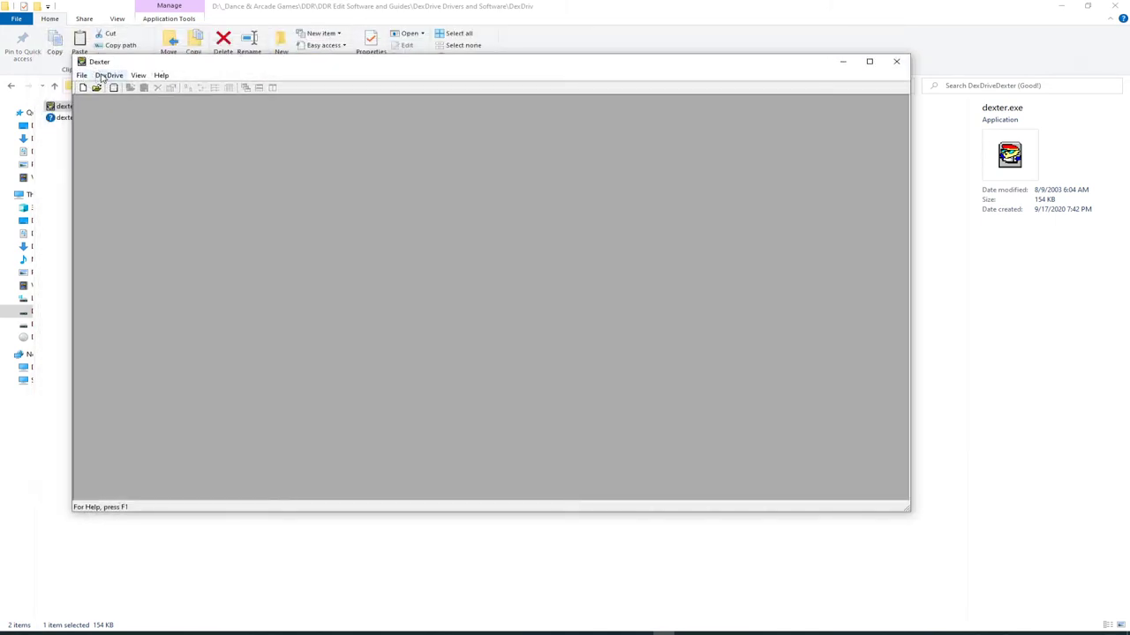
{"action": "left_click", "coordinate": [109, 76]}
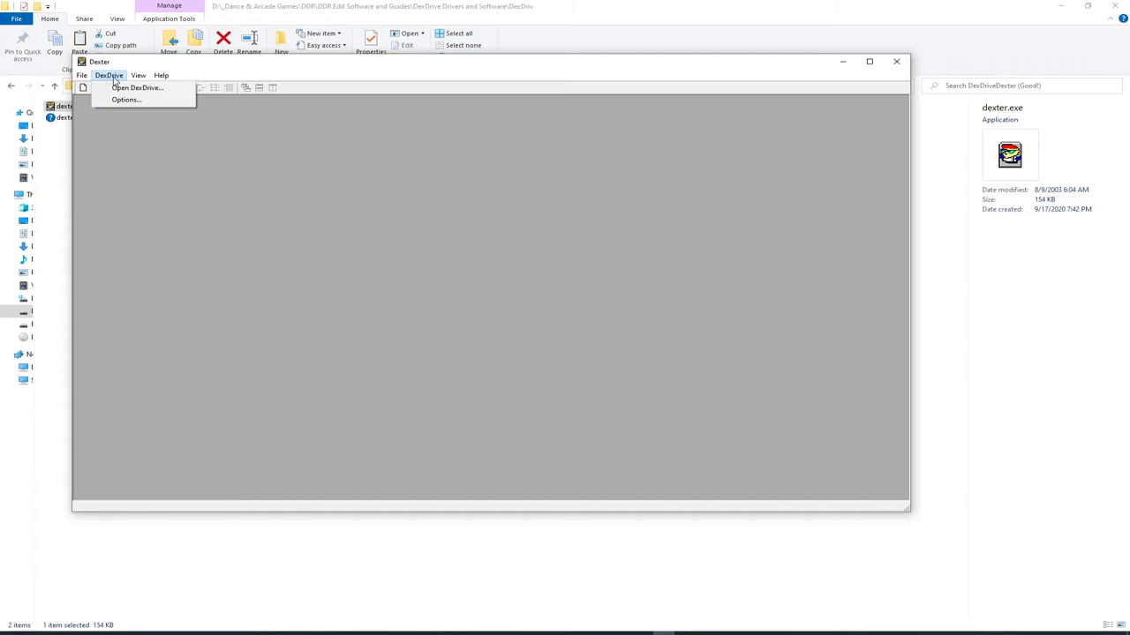
{"action": "left_click", "coordinate": [148, 88]}
{"action": "left_click", "coordinate": [480, 283]}
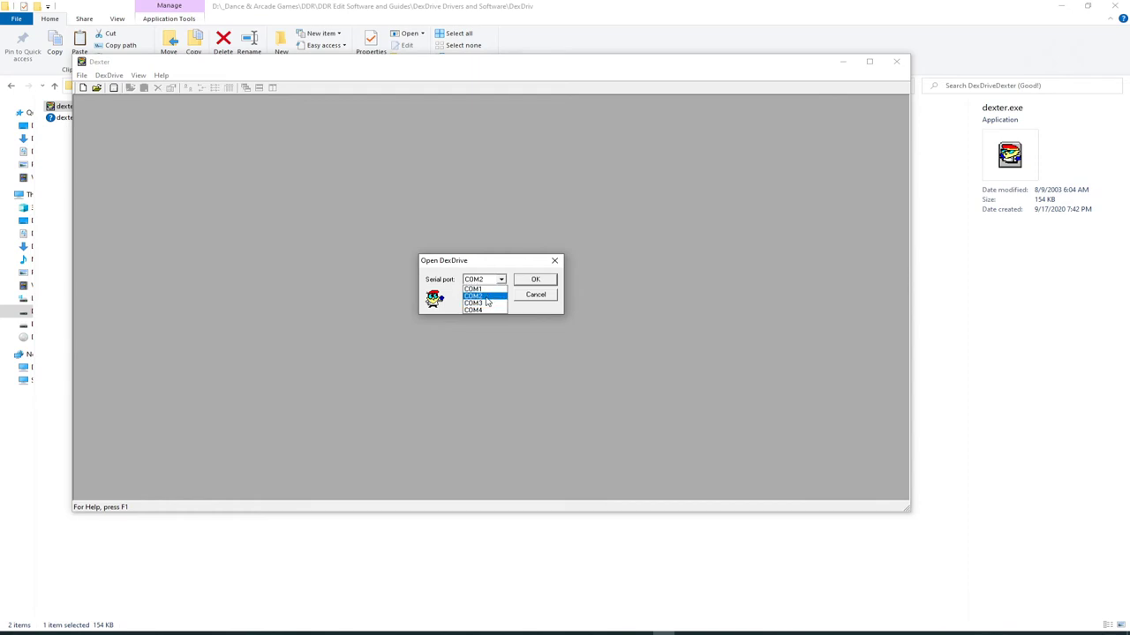
{"action": "left_click", "coordinate": [486, 296]}
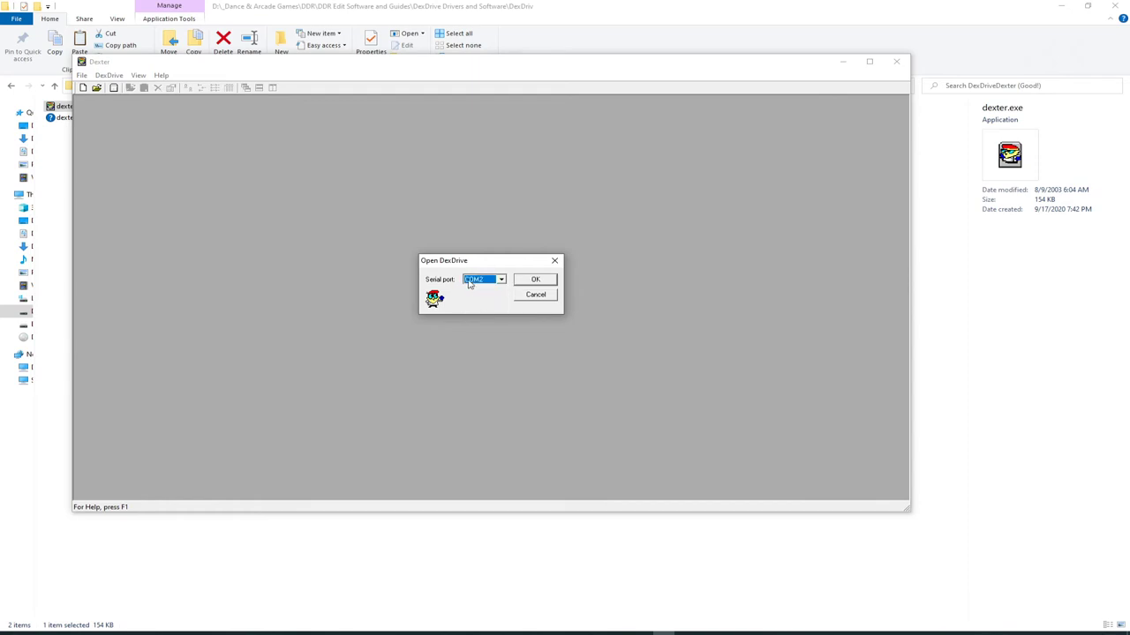
{"action": "left_click", "coordinate": [537, 281]}
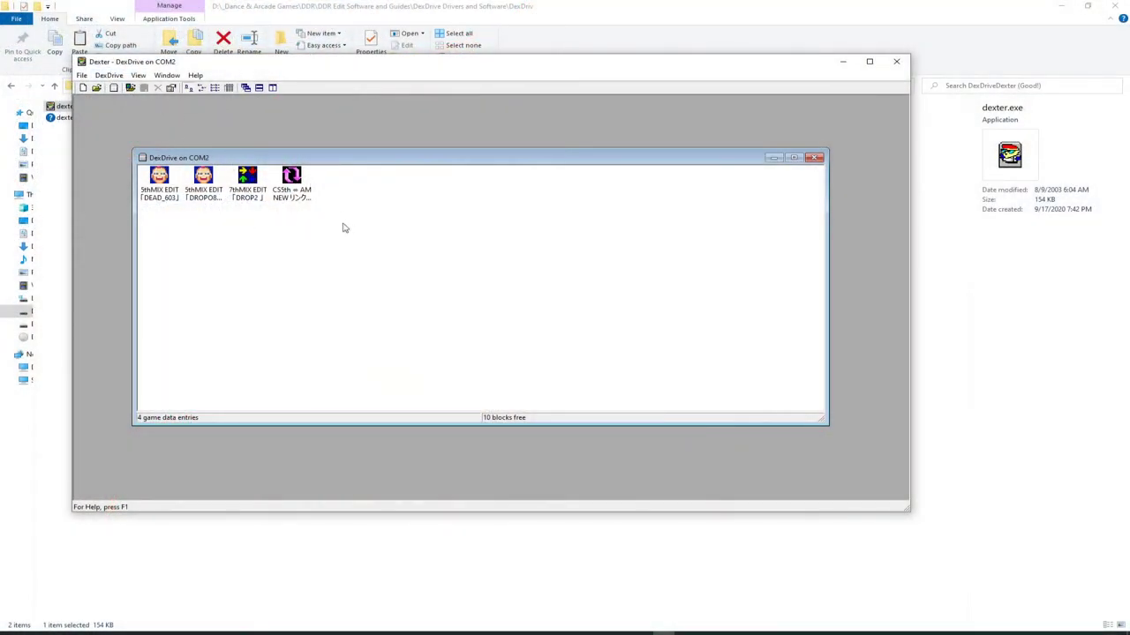
- Marquee-select all four saves in Dexter, then select each save entry one at a time
{"action": "left_click_drag", "start_coordinate": [344, 228], "coordinate": [139, 168]}
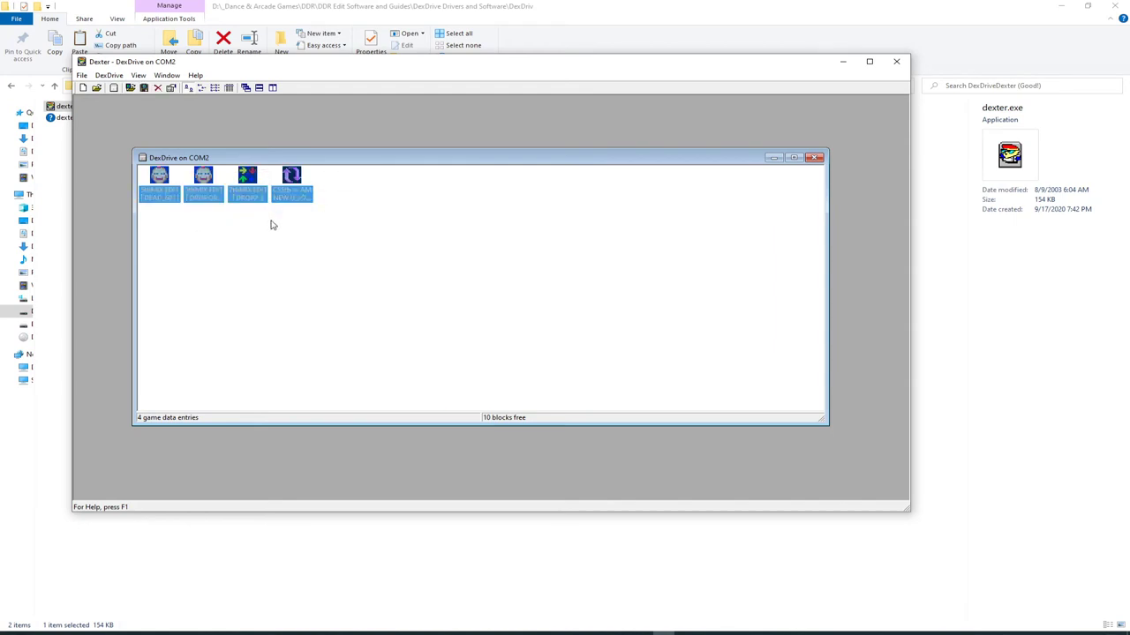
{"action": "left_click", "coordinate": [172, 189]}
{"action": "left_click", "coordinate": [209, 190]}
{"action": "left_click", "coordinate": [240, 189]}
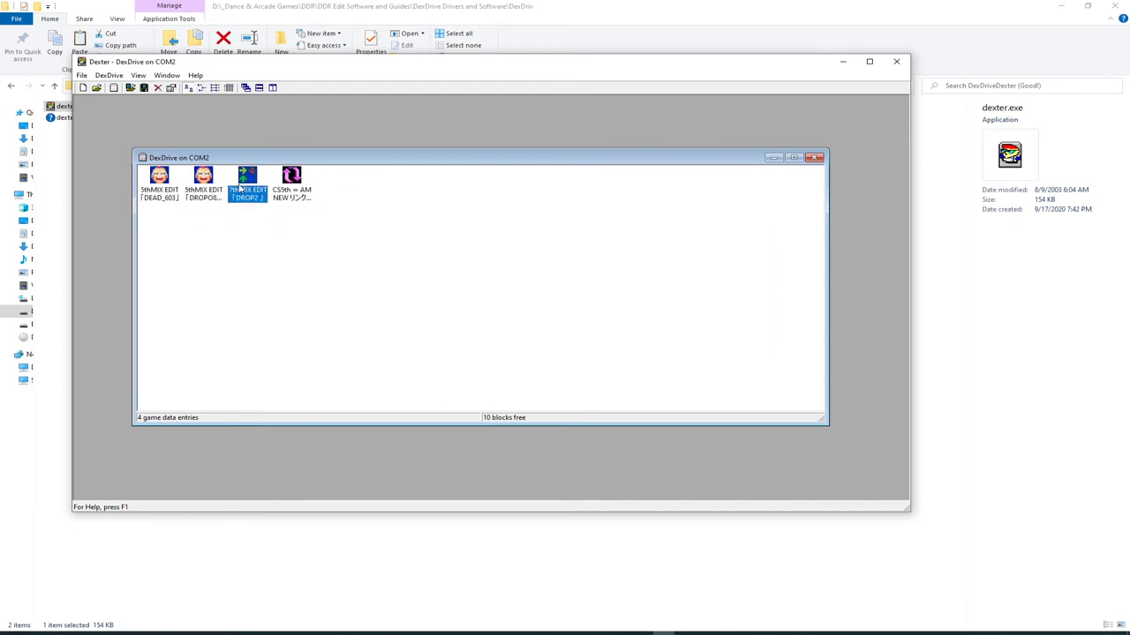
{"action": "left_click", "coordinate": [199, 193]}
{"action": "left_click", "coordinate": [160, 191]}
{"action": "left_click", "coordinate": [204, 195]}
{"action": "left_click", "coordinate": [241, 188]}
{"action": "left_click", "coordinate": [290, 188]}
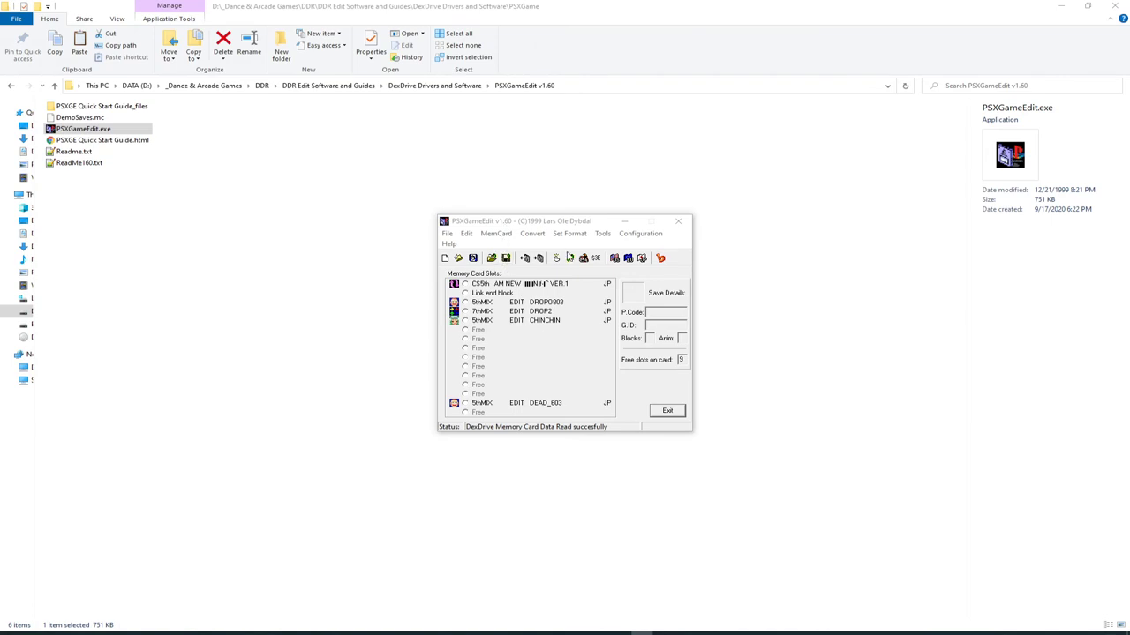
- Re-read the memory card in PSXGameEdit with MemCard > Read MC Quick
{"action": "left_click_drag", "start_coordinate": [513, 226], "coordinate": [462, 224]}
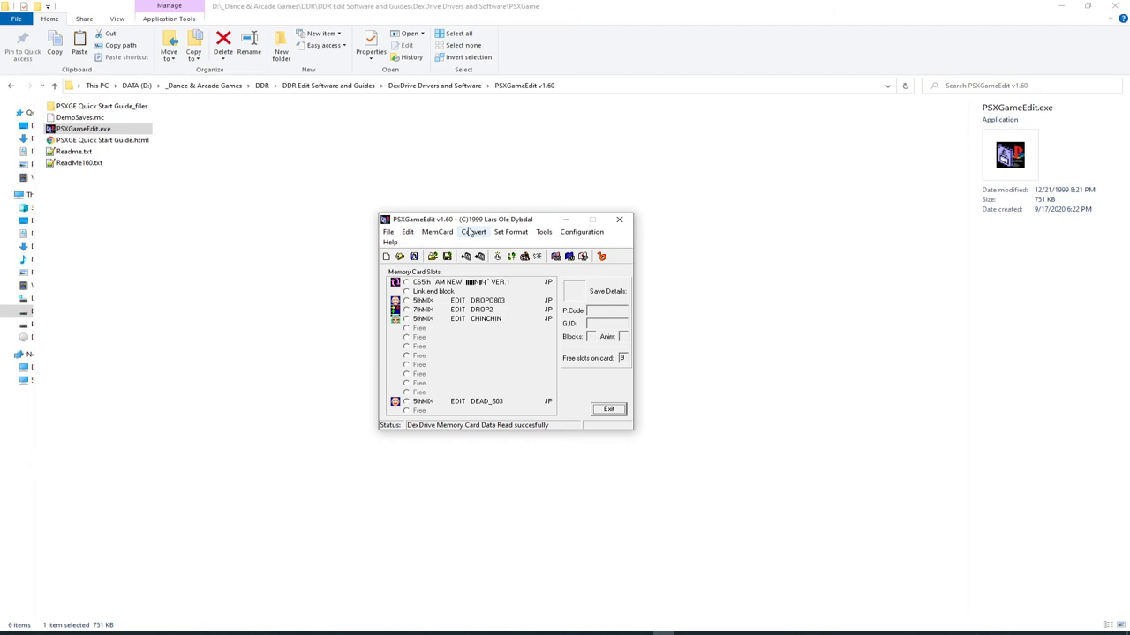
{"action": "left_click", "coordinate": [438, 235]}
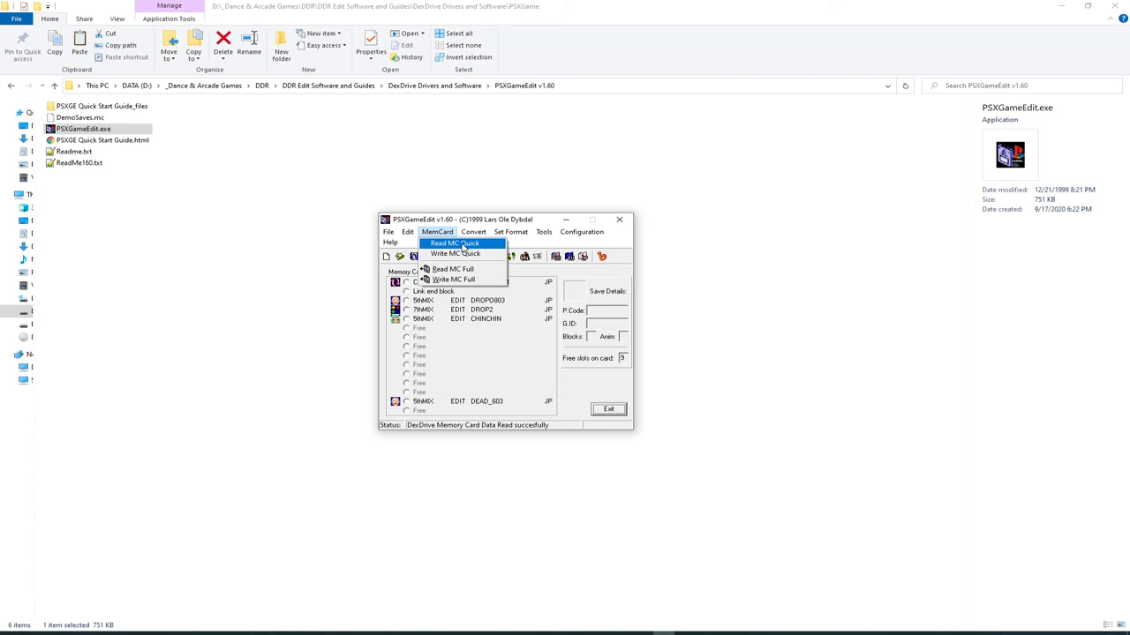
{"action": "left_click", "coordinate": [460, 244]}
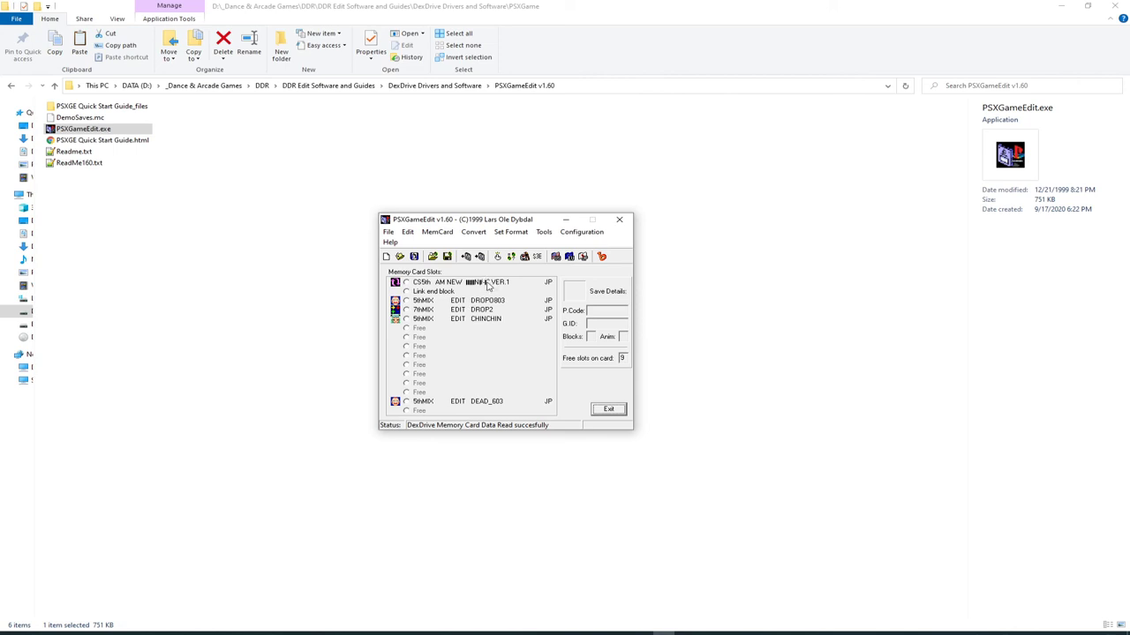
{"action": "left_click_drag", "start_coordinate": [489, 223], "coordinate": [452, 231]}
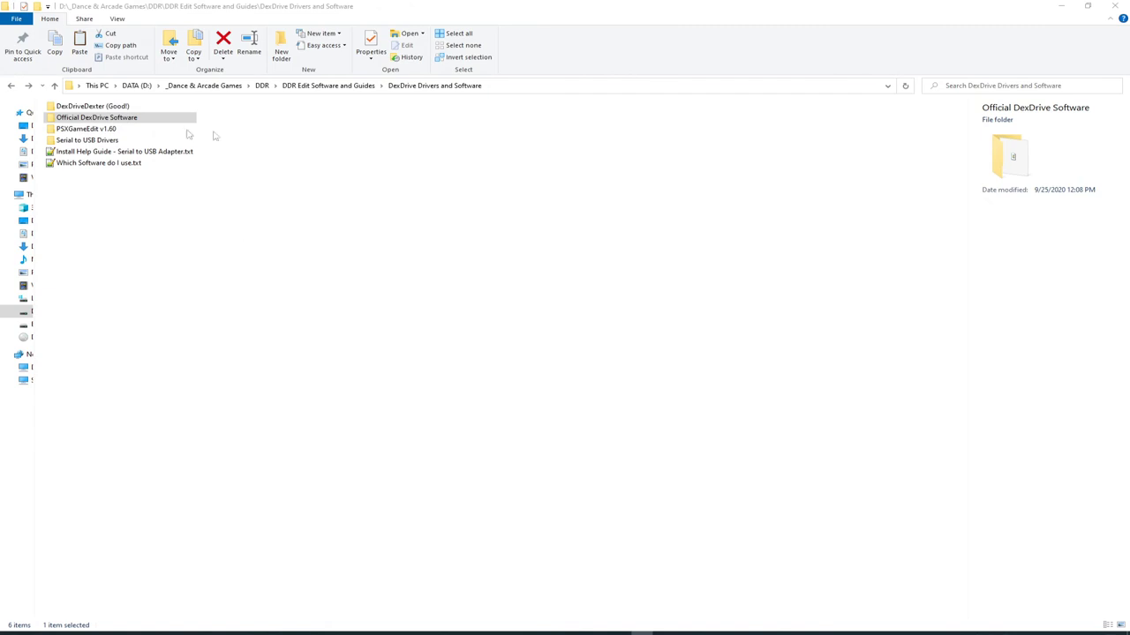
- Open Official DexDrive Software and select both the ddoriginal zip and the DexDrive2_00_902 installer
{"action": "double_click", "coordinate": [128, 118]}
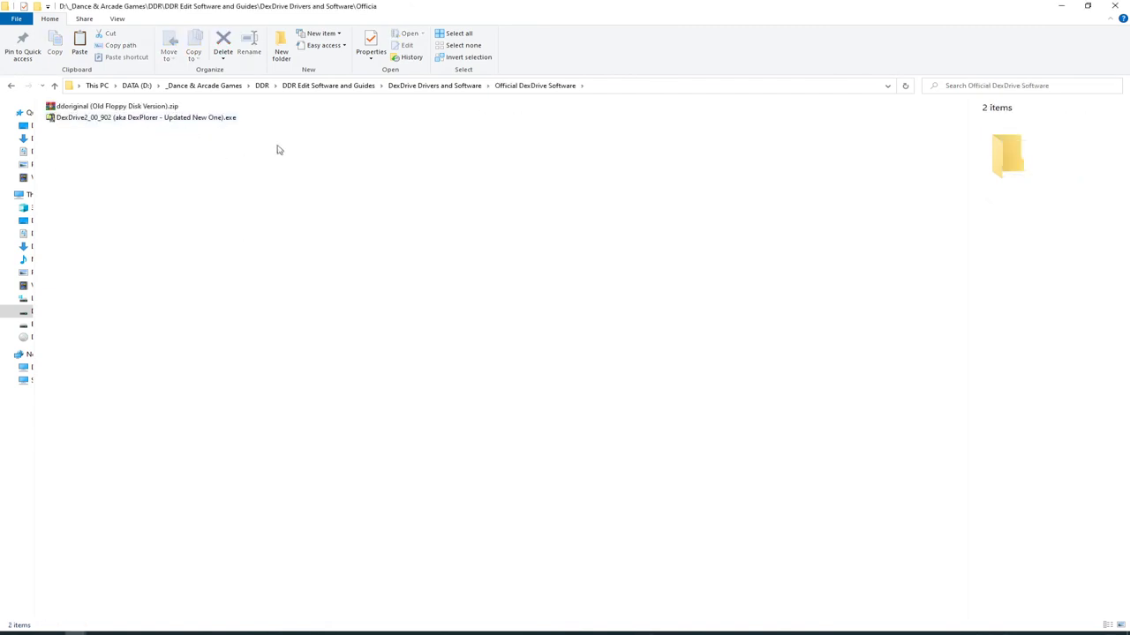
{"action": "left_click_drag", "start_coordinate": [215, 149], "coordinate": [136, 115]}
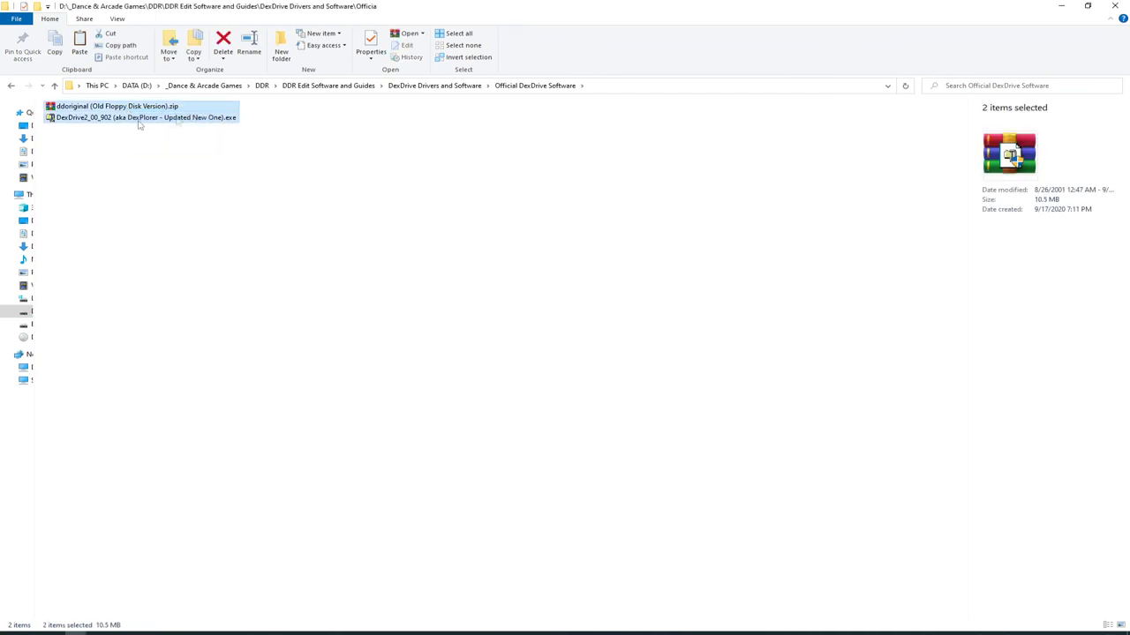